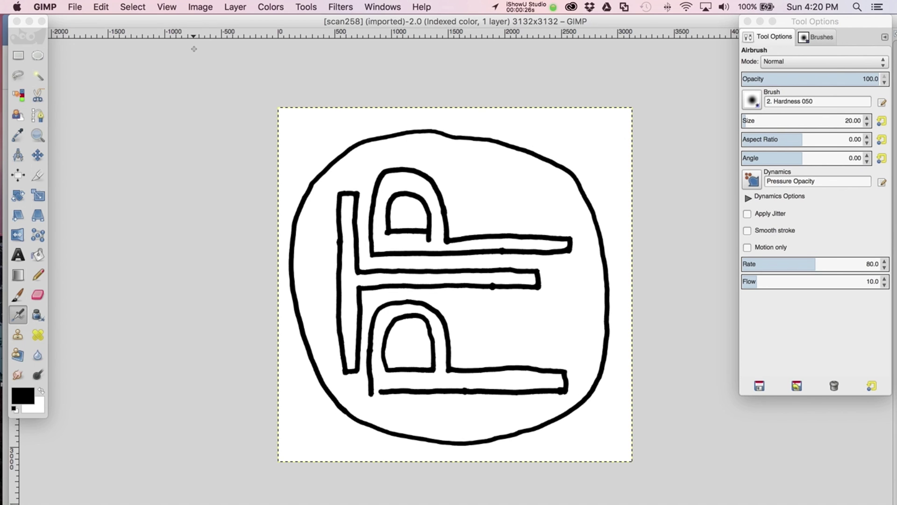
# - Rotate the whole scan 90° clockwise from the Image menu
pyautogui.click(202, 7)
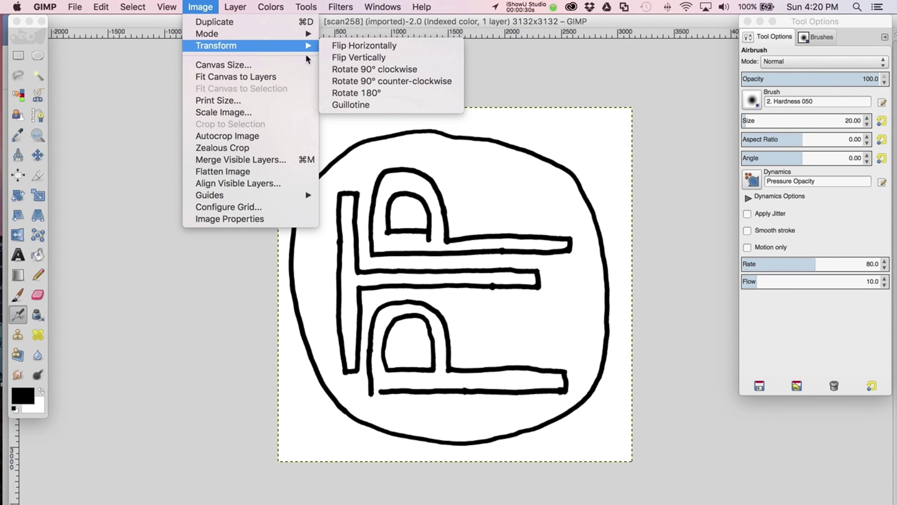
pyautogui.moveTo(290, 46)
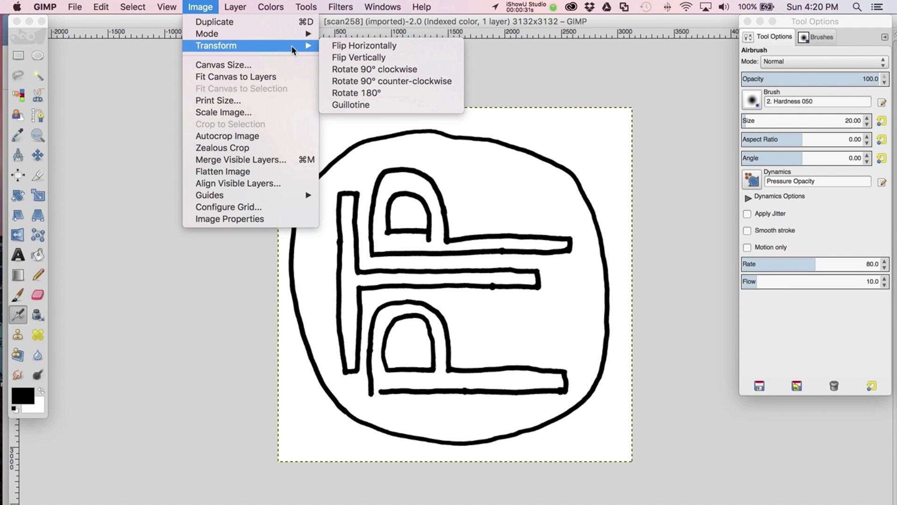
pyautogui.click(349, 69)
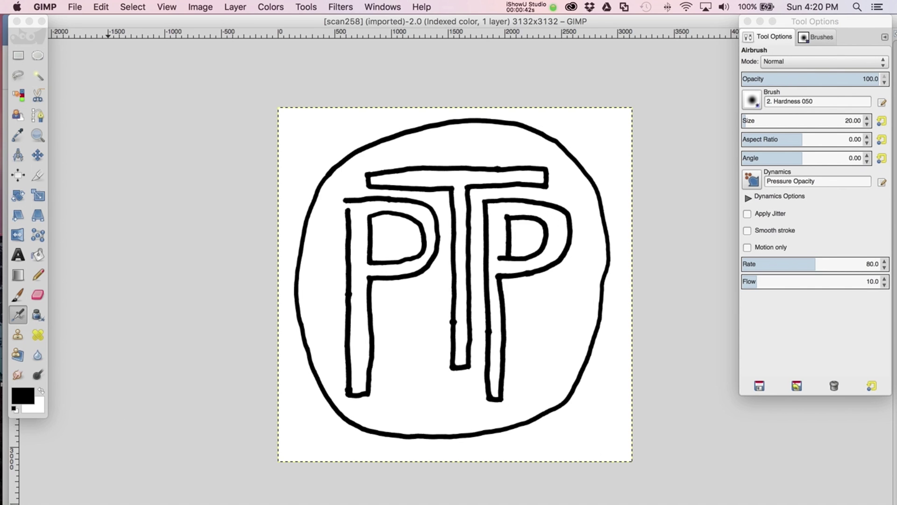
# - Zoom in on the monogram and set the Pencil to a Hardness 100 brush at size 60
pyautogui.click(114, 502)
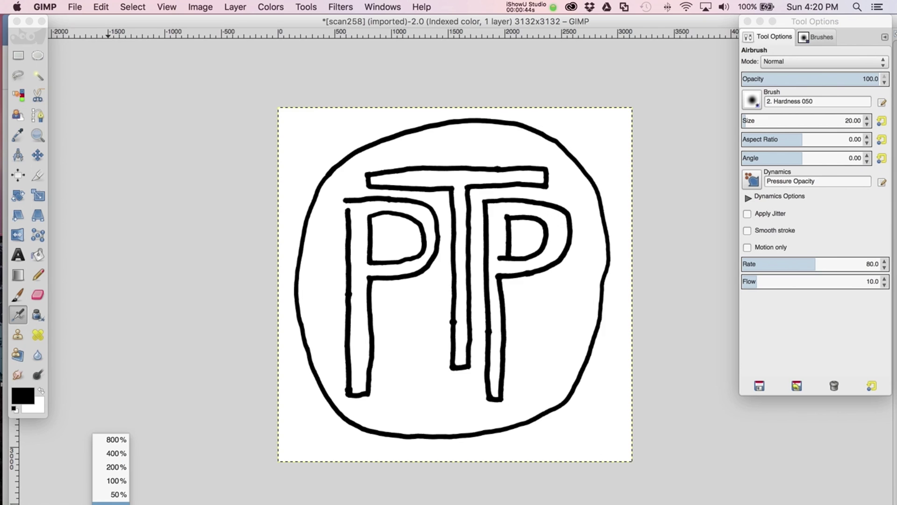
pyautogui.click(112, 502)
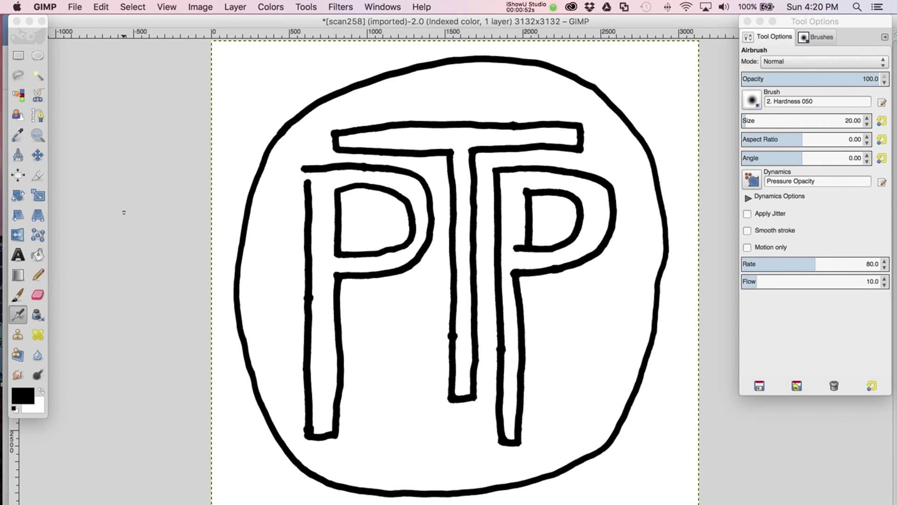
pyautogui.click(37, 276)
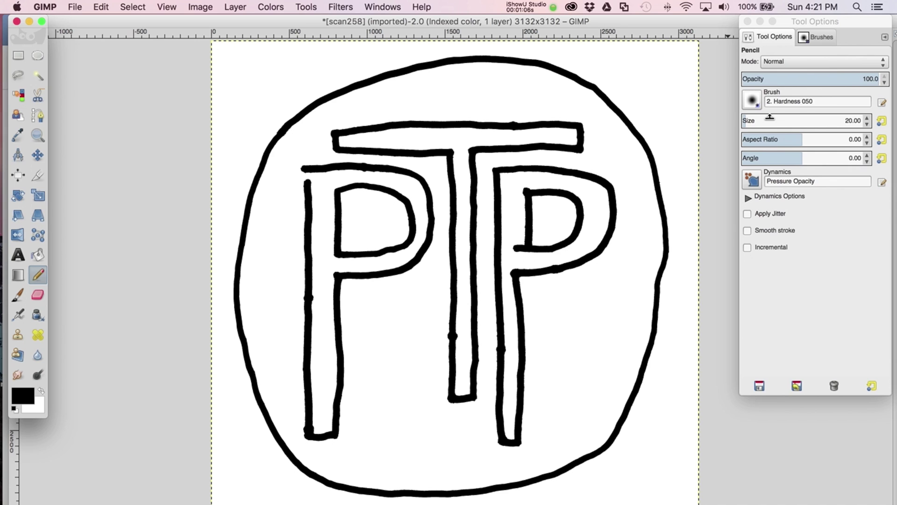
pyautogui.click(753, 101)
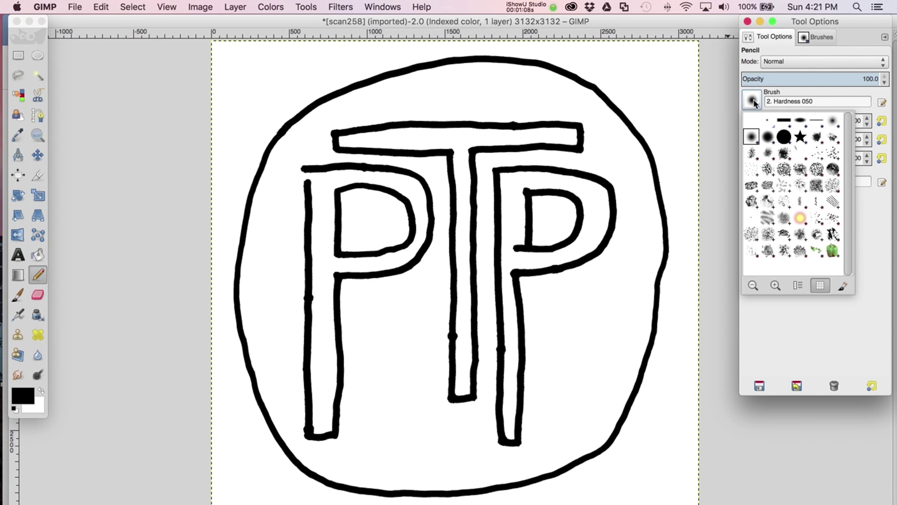
pyautogui.click(784, 136)
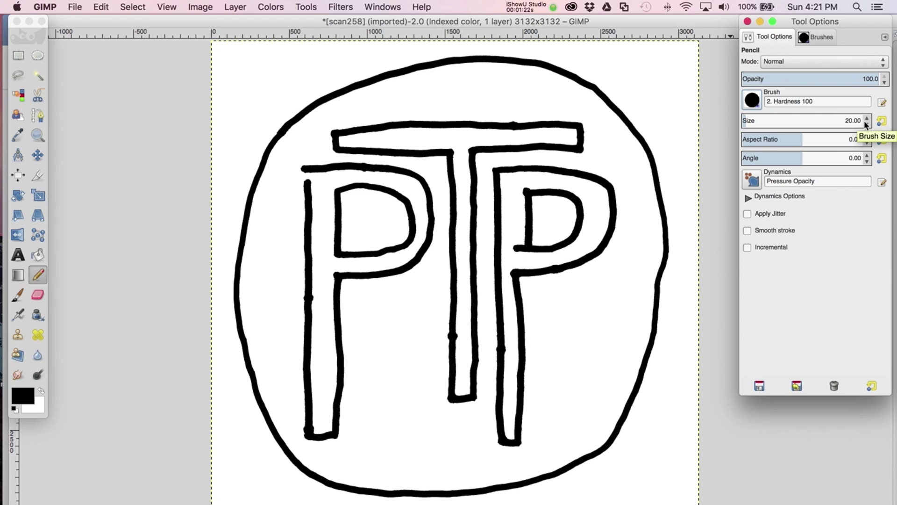
pyautogui.moveTo(848, 121); pyautogui.dragTo(844, 121)
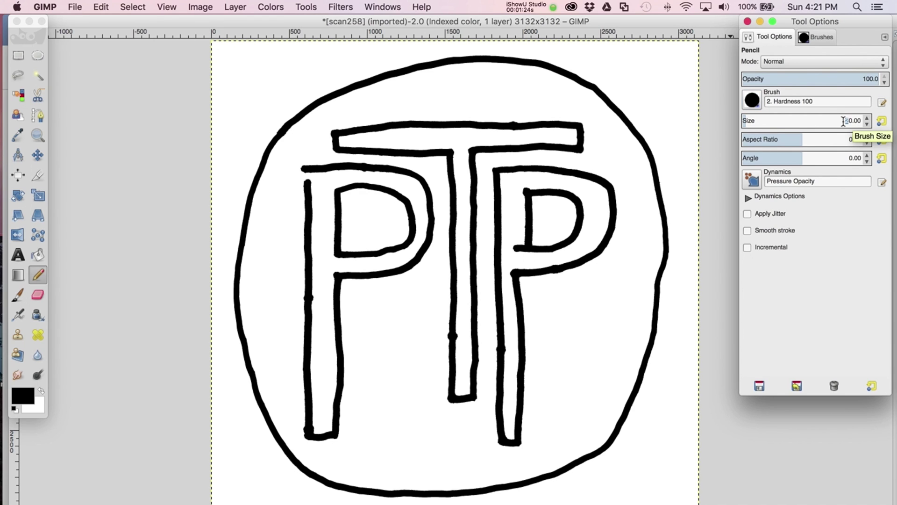
pyautogui.write('6')
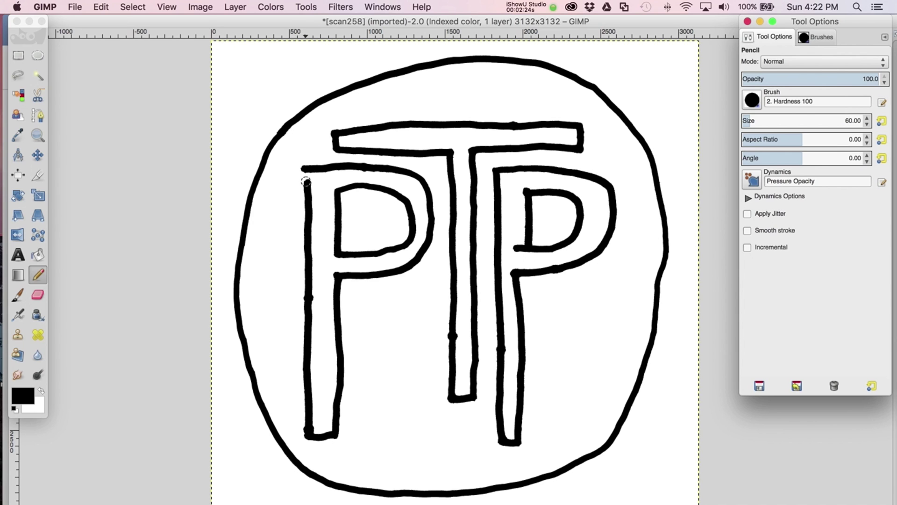
# - Pencil in the gaps at the left P's stem top, the T's bar edge and the right P's stem corner
pyautogui.click(305, 182)
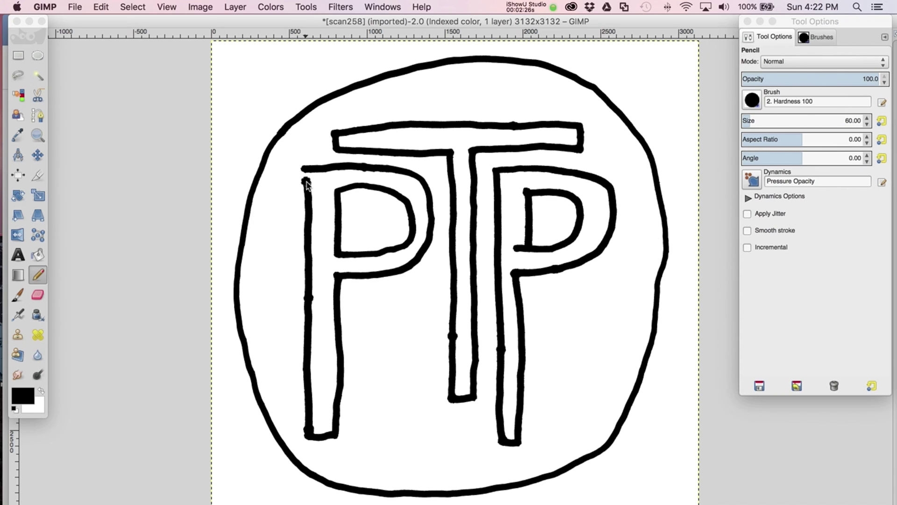
pyautogui.moveTo(306, 183); pyautogui.dragTo(308, 177)
pyautogui.moveTo(397, 123); pyautogui.dragTo(335, 128)
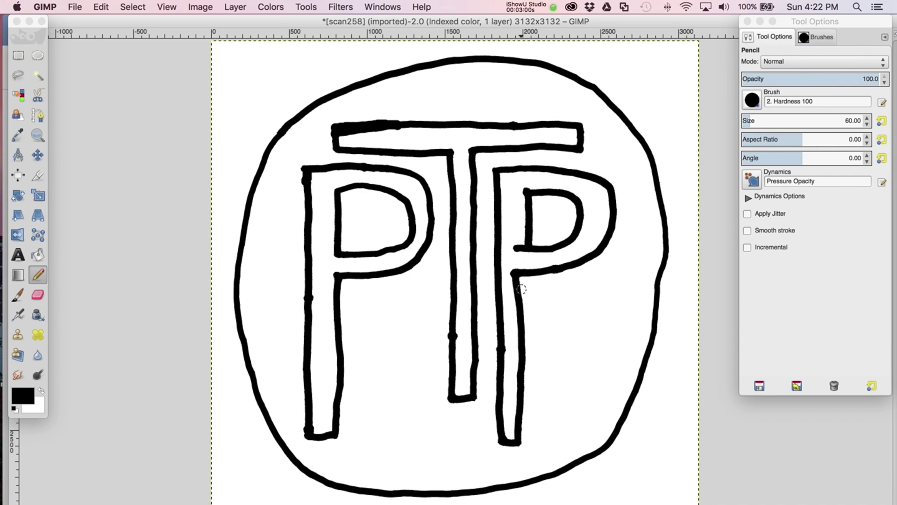
pyautogui.click(520, 289)
pyautogui.moveTo(520, 288)
pyautogui.mouseDown()
pyautogui.moveTo(520, 273)
pyautogui.moveTo(519, 303)
pyautogui.mouseUp()
# - With the Eraser, undo a stray erase, then erase the spur between the right P's bowl and stem
pyautogui.click(41, 297)
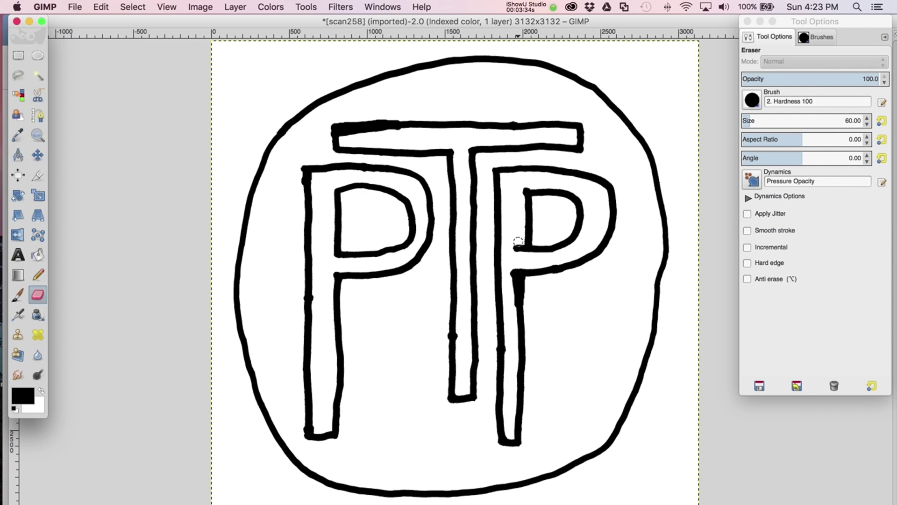
pyautogui.click(519, 242)
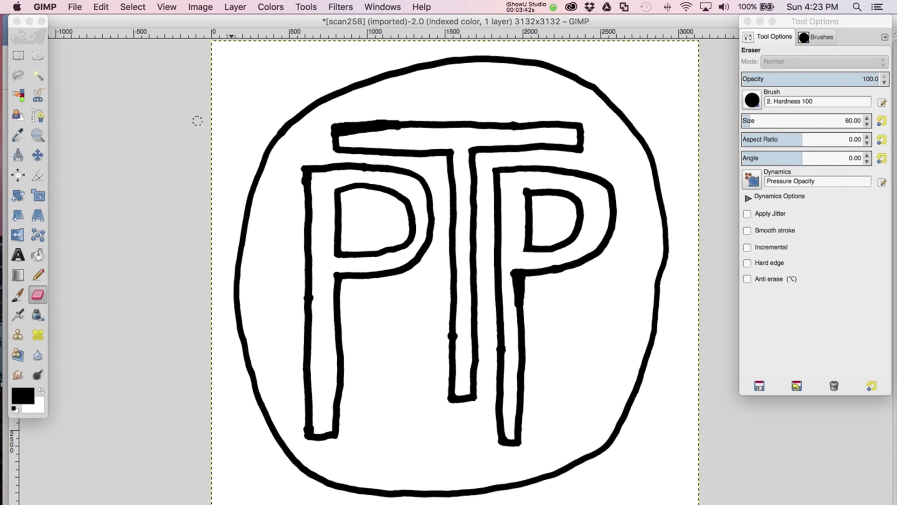
pyautogui.click(101, 6)
pyautogui.click(100, 21)
pyautogui.moveTo(518, 241); pyautogui.dragTo(514, 313)
# - Undo two eraser strokes to restore the bulge on the right P's stem
pyautogui.click(106, 7)
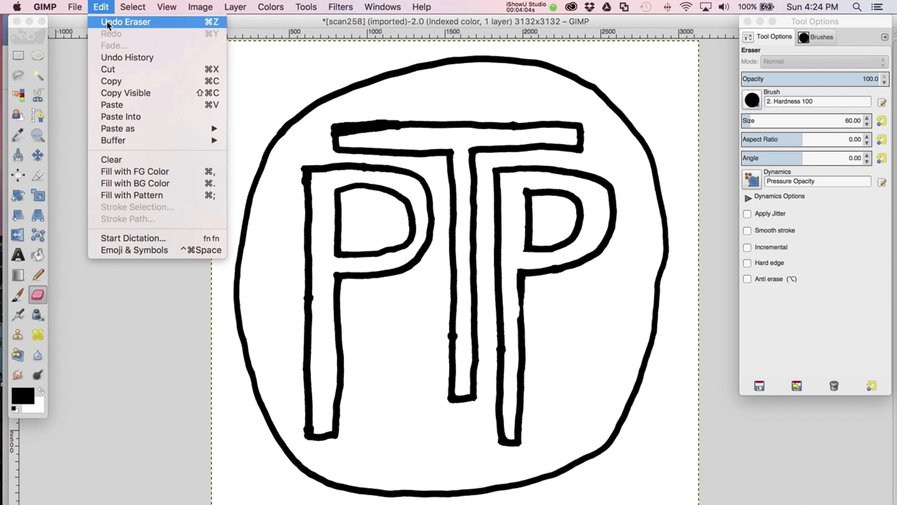
pyautogui.click(106, 20)
pyautogui.click(106, 8)
pyautogui.click(103, 21)
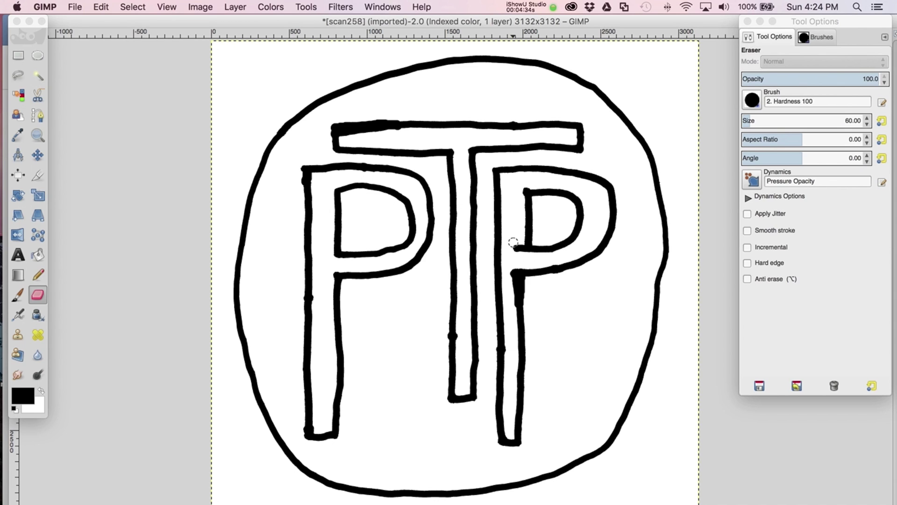
# - Erase excess black under the right P's bowl, on the T's bar and stem, and on the right P's stem
pyautogui.moveTo(518, 242); pyautogui.dragTo(517, 248)
pyautogui.moveTo(397, 133); pyautogui.dragTo(343, 134)
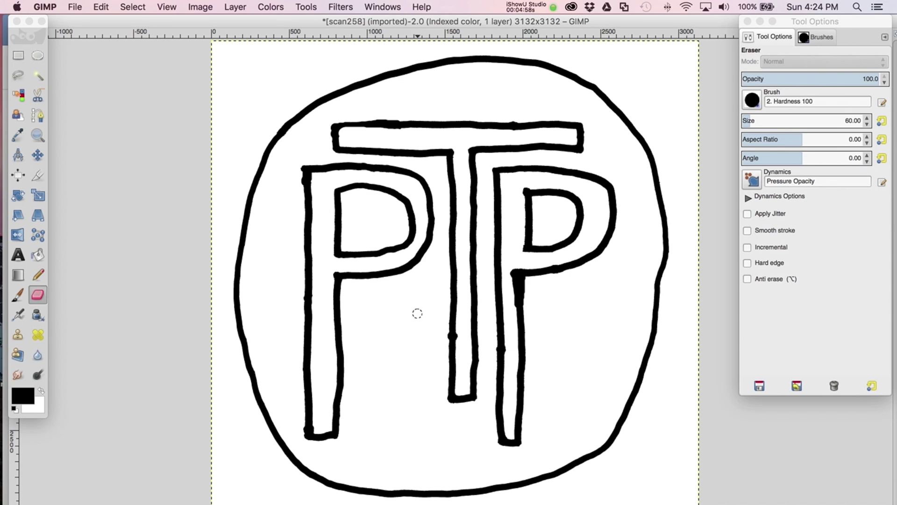
pyautogui.moveTo(460, 331); pyautogui.dragTo(460, 338)
pyautogui.moveTo(513, 308); pyautogui.dragTo(514, 264)
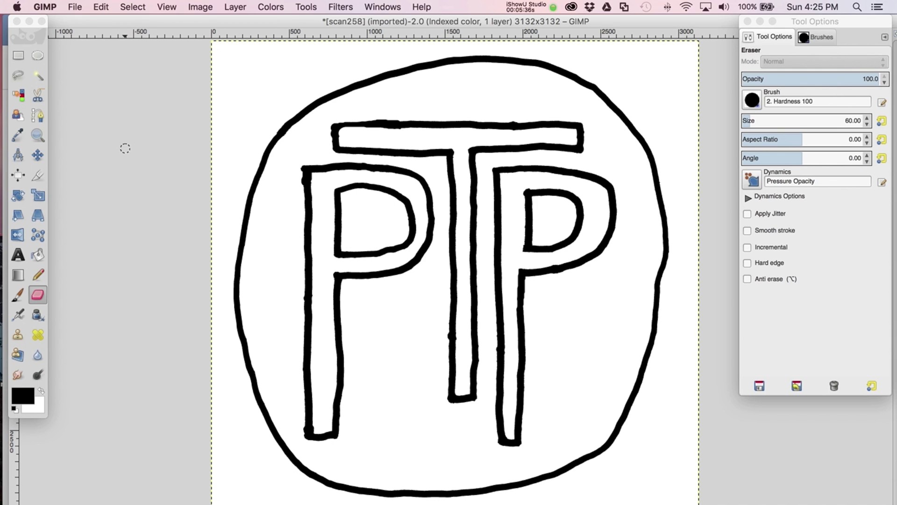
# - Export as scan258.tif to the Desktop, replacing the old file, with Compression None
pyautogui.click(77, 7)
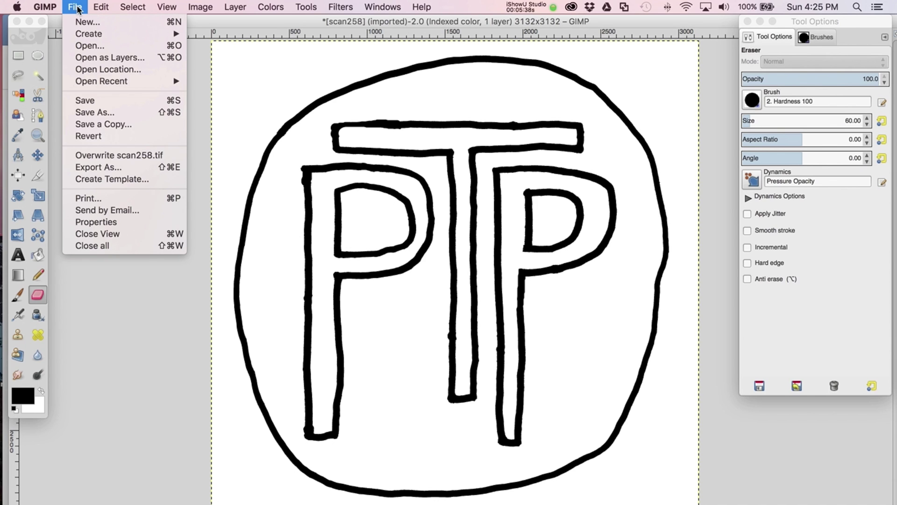
pyautogui.click(86, 167)
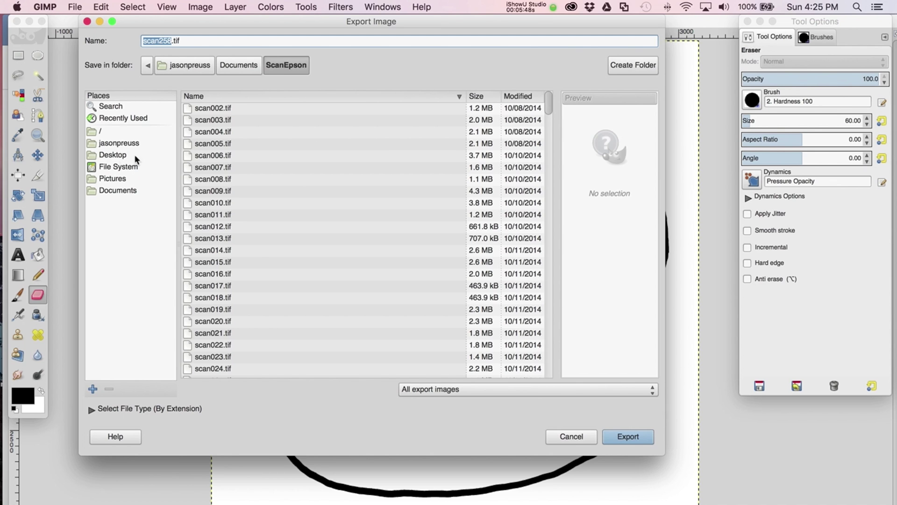
pyautogui.click(115, 158)
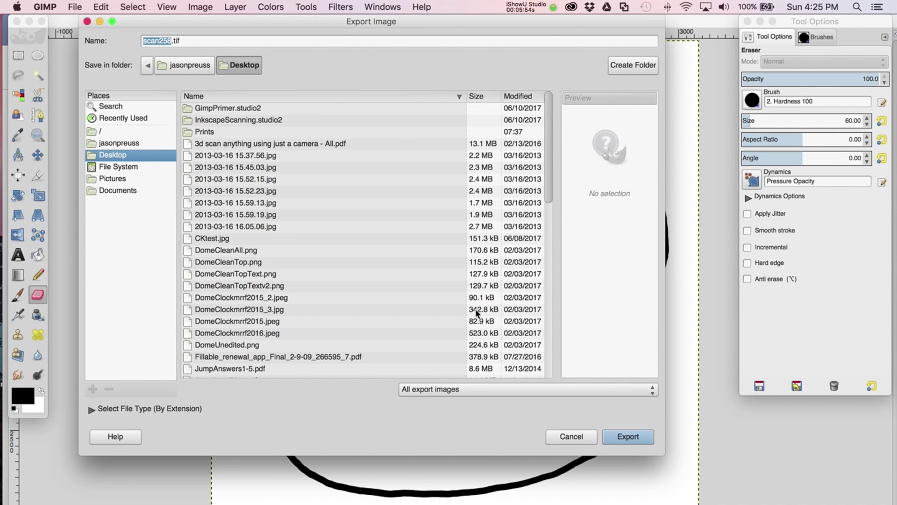
pyautogui.click(628, 437)
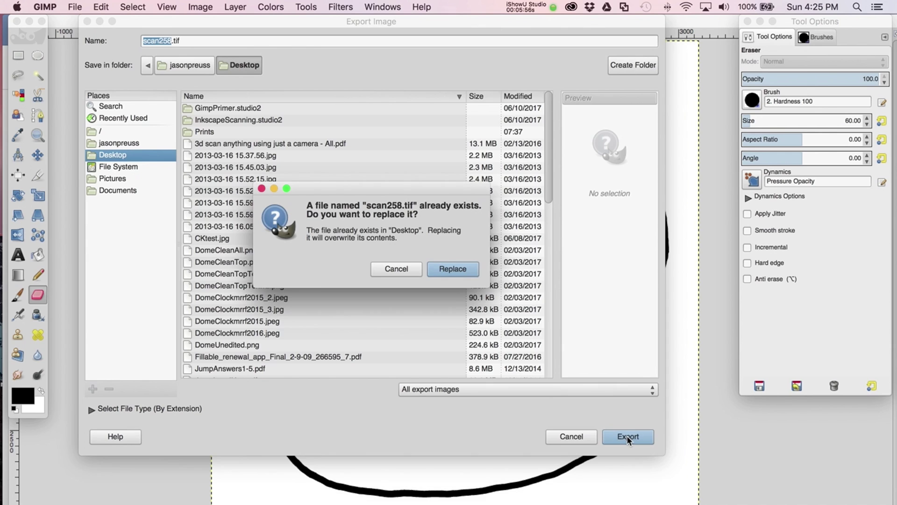
pyautogui.click(453, 270)
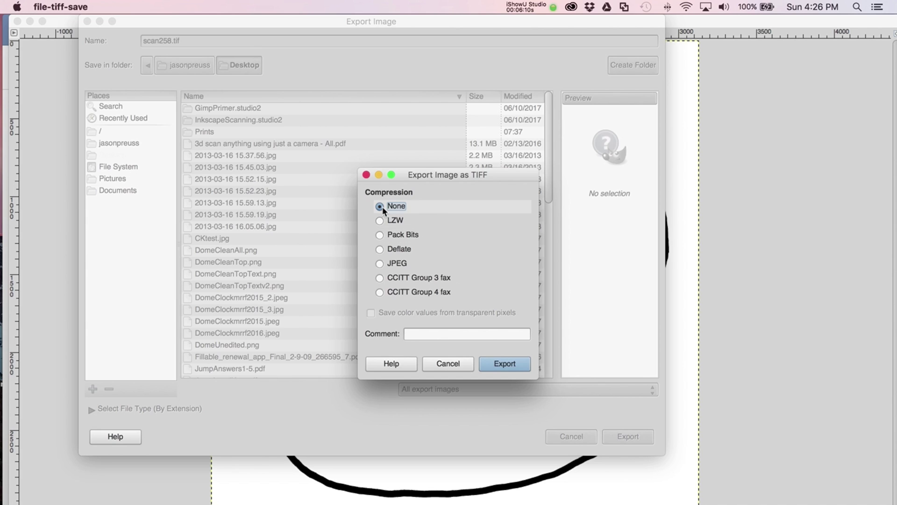
pyautogui.click(507, 365)
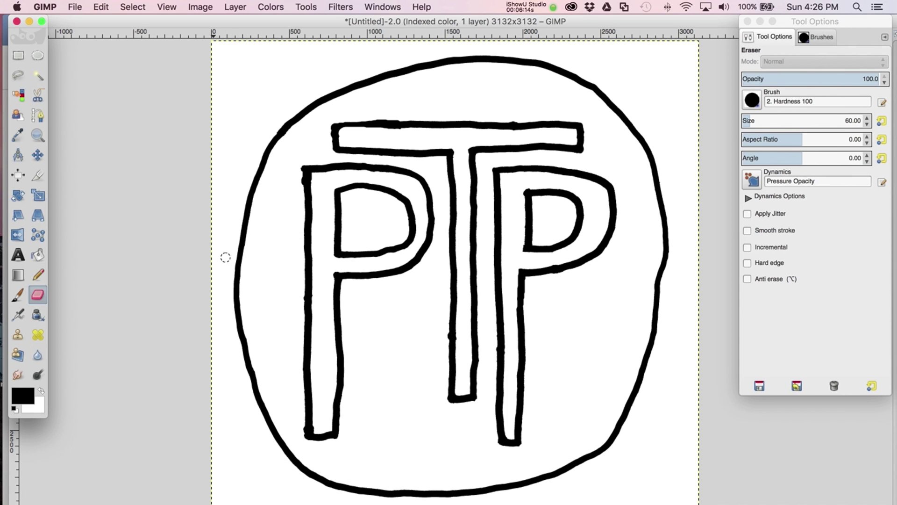